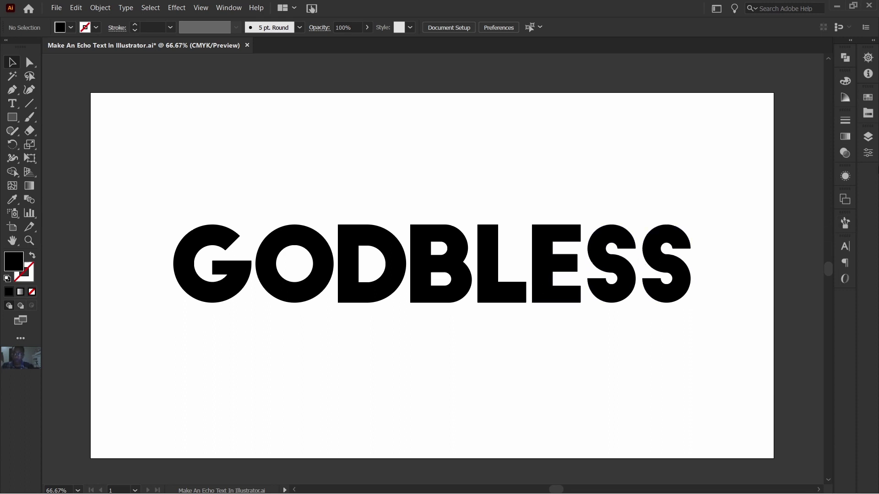
Step: Lock Layer 1 and nudge the copied GODBLESS letters down below the original
{"action": "left_click", "coordinate": [868, 136]}
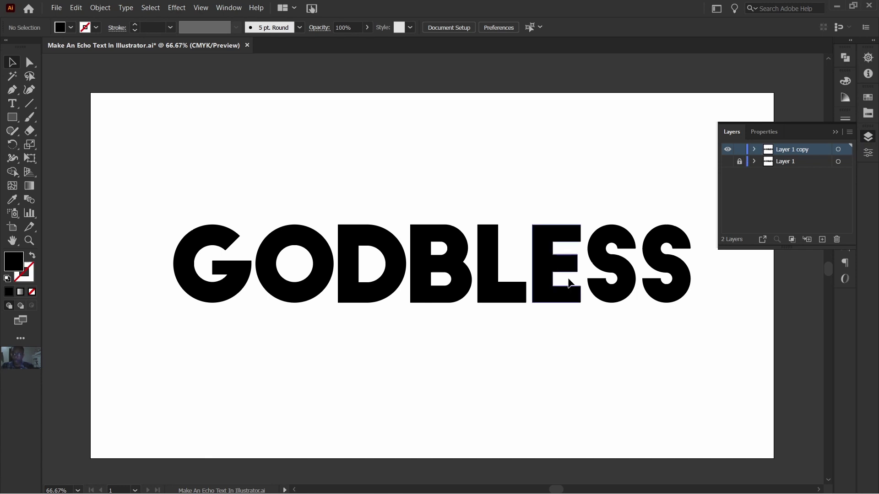
{"action": "left_click", "coordinate": [738, 163]}
{"action": "left_click", "coordinate": [543, 266]}
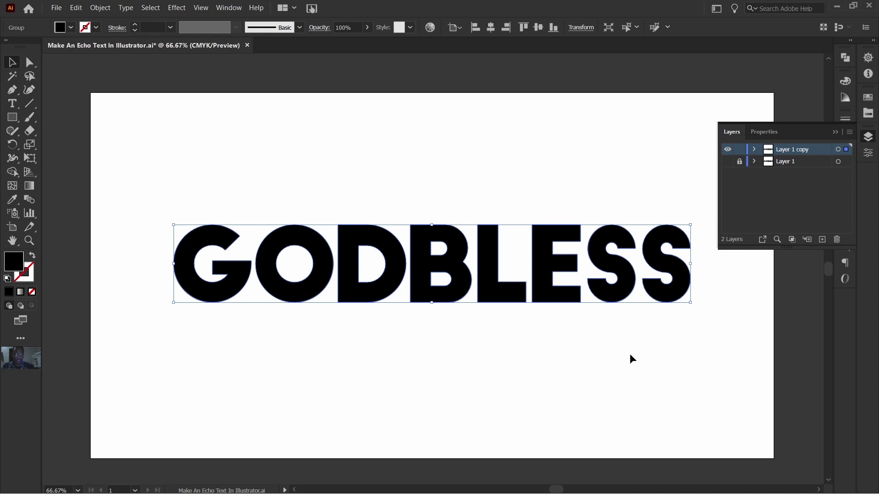
{"action": "key", "text": "a"}
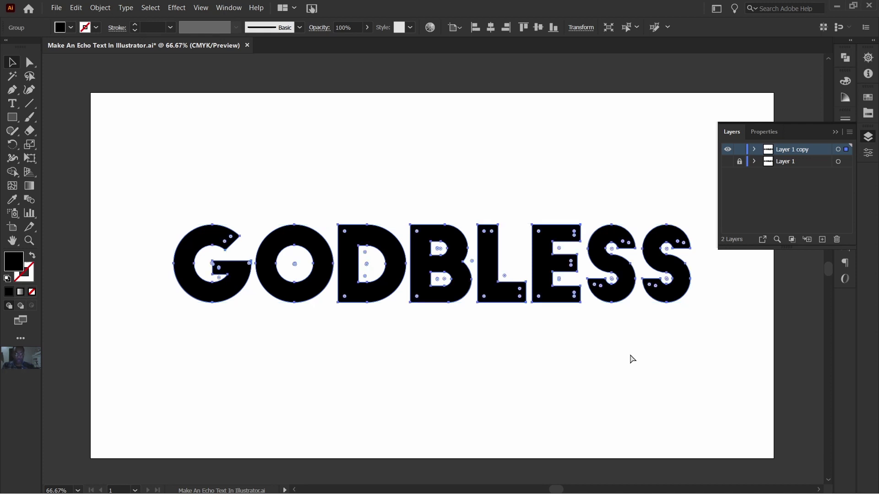
{"action": "key", "text": "v"}
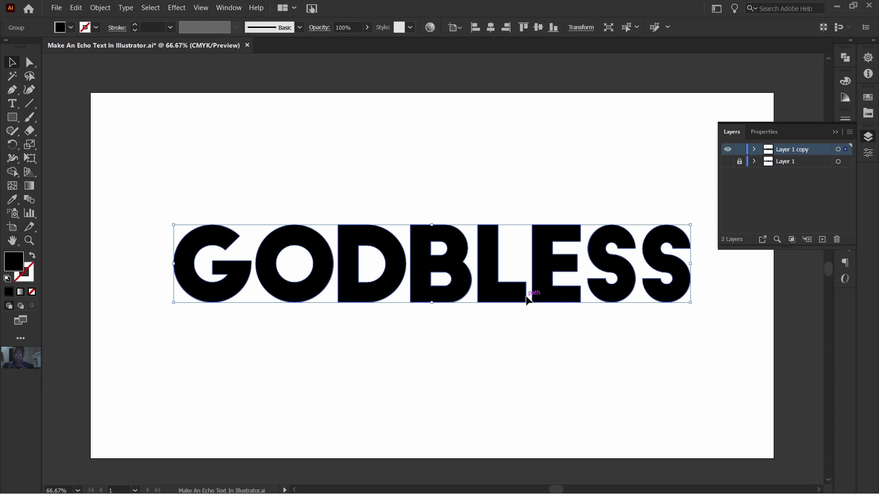
{"action": "key", "text": "shift+Down"}
{"action": "key", "text": "shift+Down"}
{"action": "key", "text": "shift+Down"}
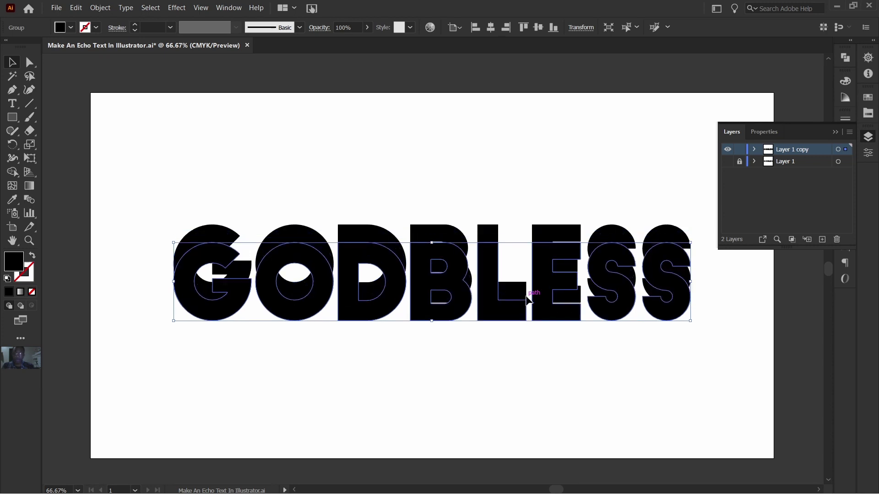
Step: Make the upper GODBLESS letters a compound path
{"action": "left_click", "coordinate": [524, 369]}
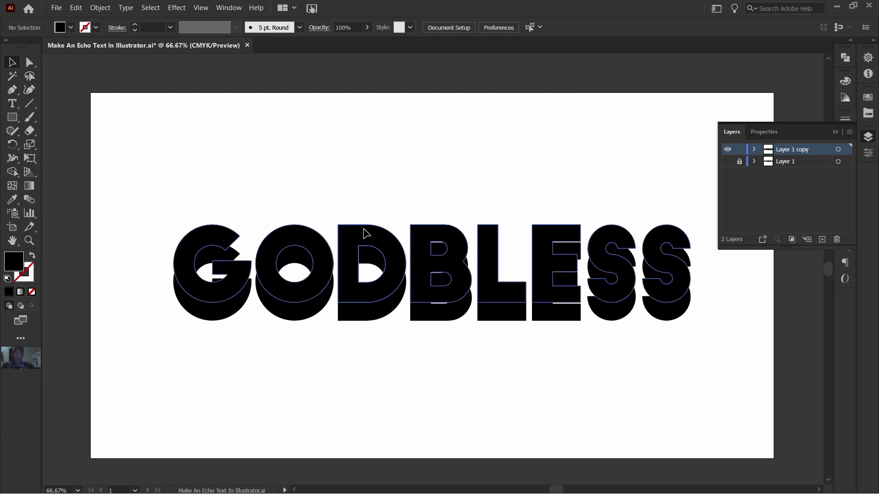
{"action": "left_click", "coordinate": [364, 235]}
{"action": "left_click", "coordinate": [101, 7]}
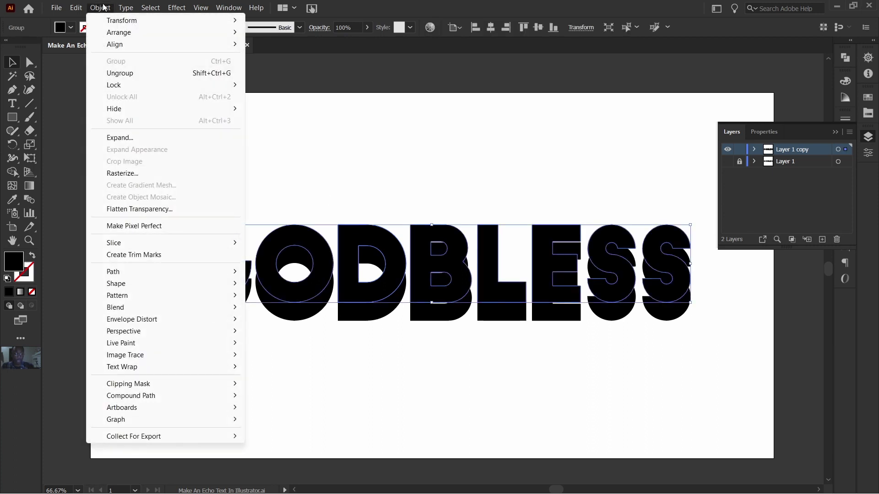
{"action": "mouse_move", "coordinate": [130, 396]}
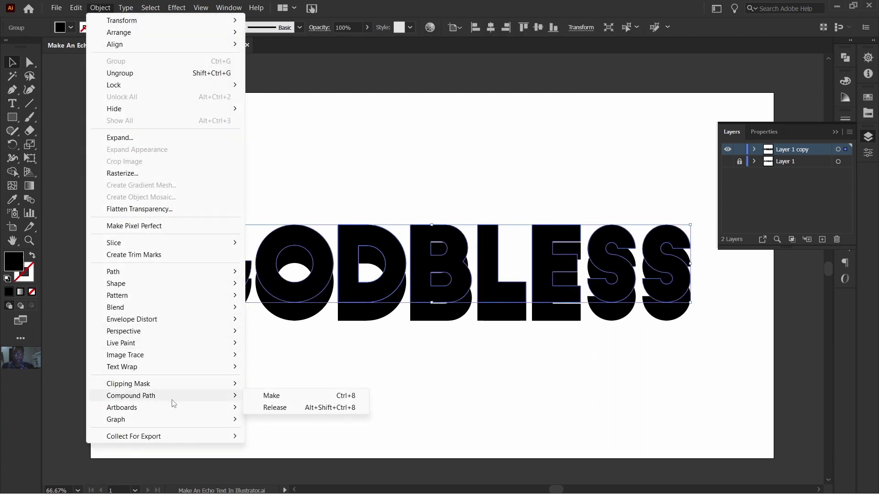
{"action": "left_click", "coordinate": [315, 397]}
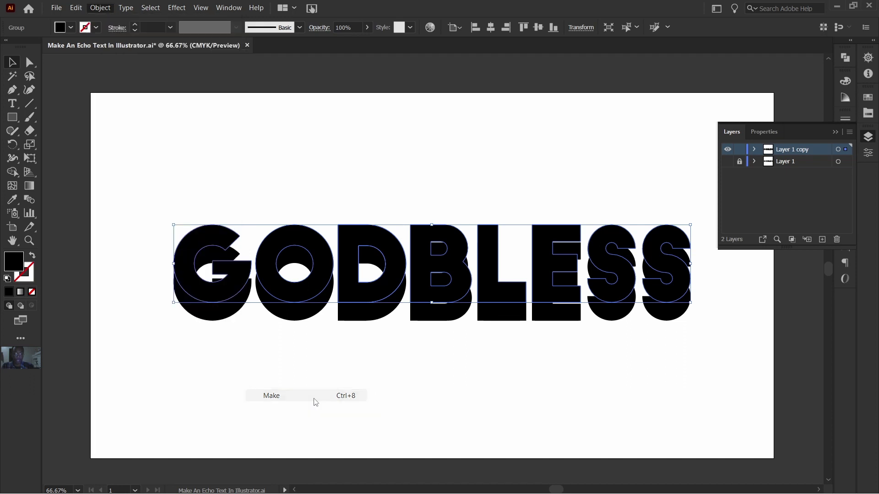
Step: Make the lower GODBLESS copy a compound path and marquee-select both letter sets
{"action": "left_click", "coordinate": [196, 360]}
{"action": "left_click", "coordinate": [210, 314]}
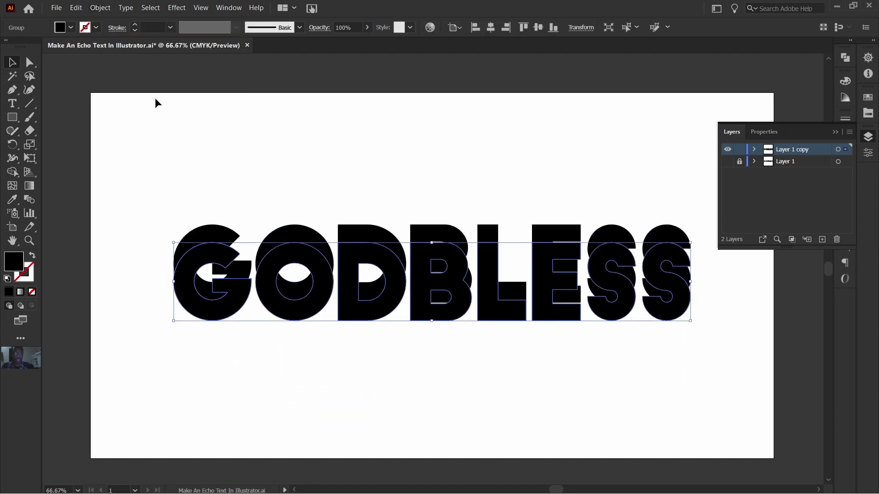
{"action": "left_click", "coordinate": [102, 9]}
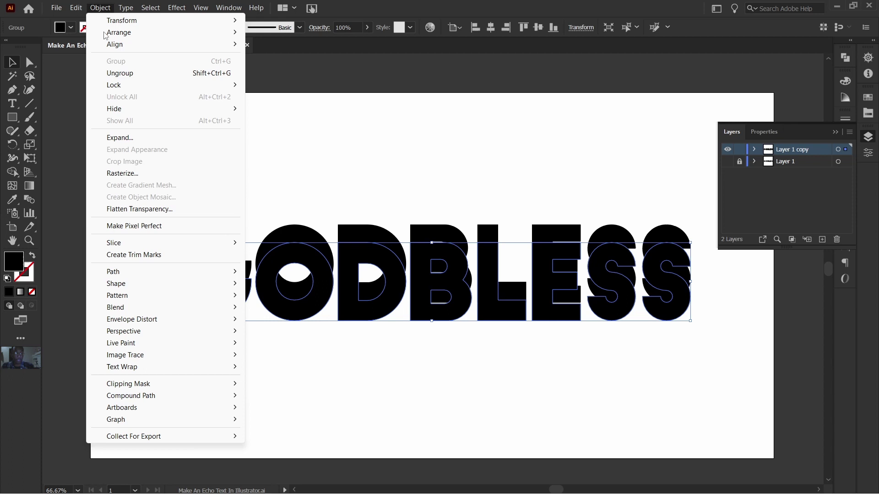
{"action": "mouse_move", "coordinate": [131, 396]}
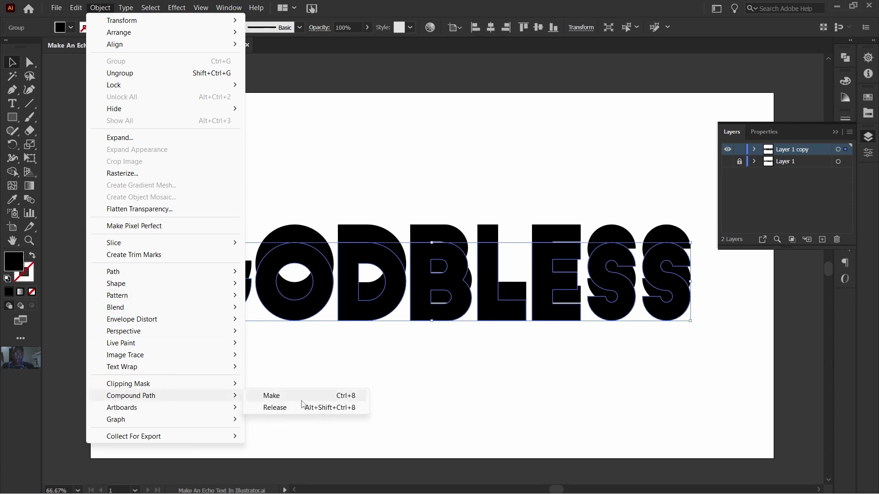
{"action": "left_click", "coordinate": [299, 397]}
{"action": "left_click", "coordinate": [157, 308]}
{"action": "left_click_drag", "start_coordinate": [138, 209], "coordinate": [692, 414]}
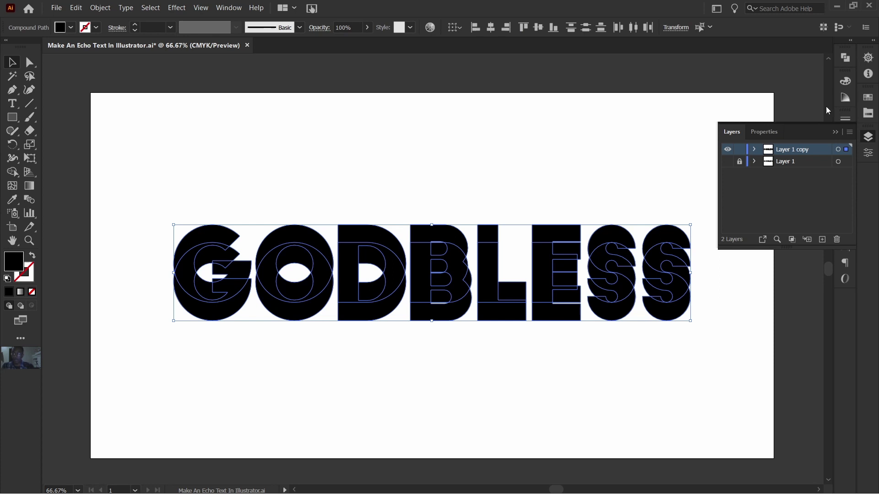
Step: Apply Pathfinder Minus Back to both letter sets, then deselect
{"action": "left_click", "coordinate": [847, 58]}
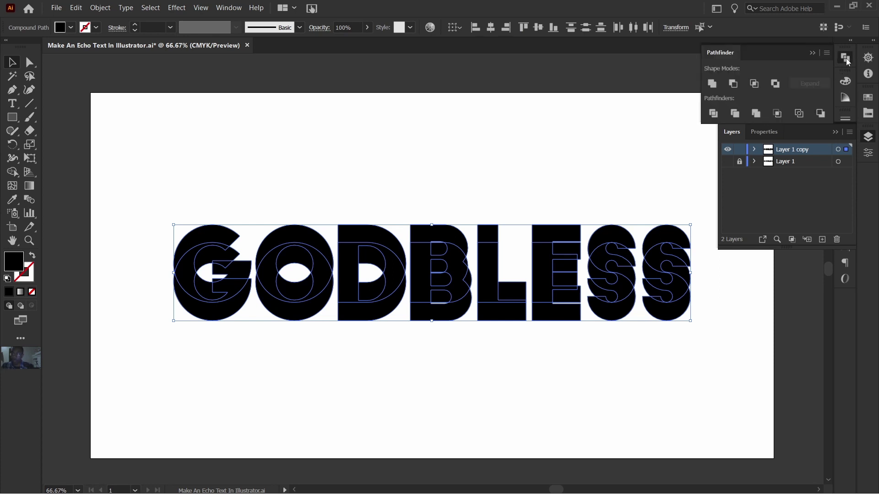
{"action": "left_click", "coordinate": [822, 114]}
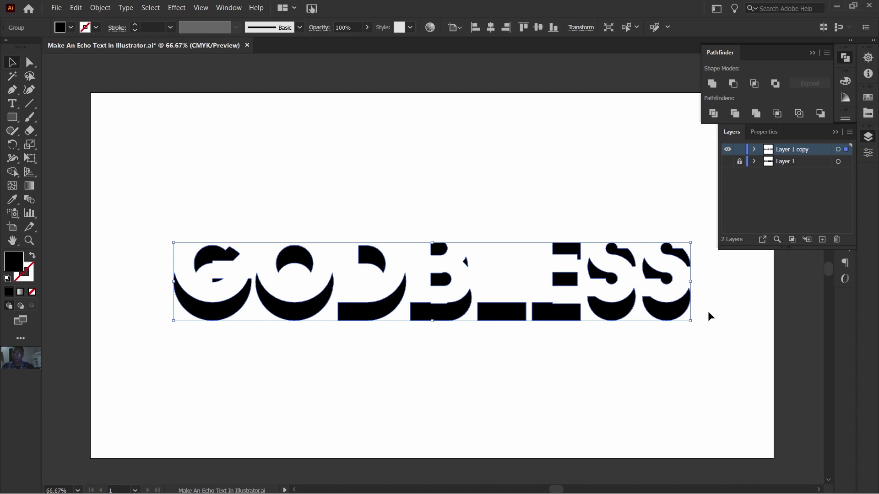
{"action": "left_click", "coordinate": [694, 377]}
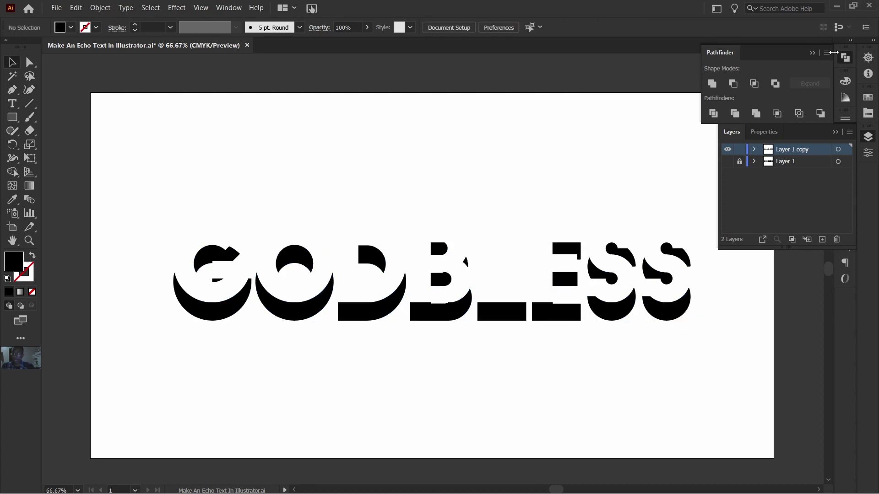
{"action": "left_click", "coordinate": [813, 53]}
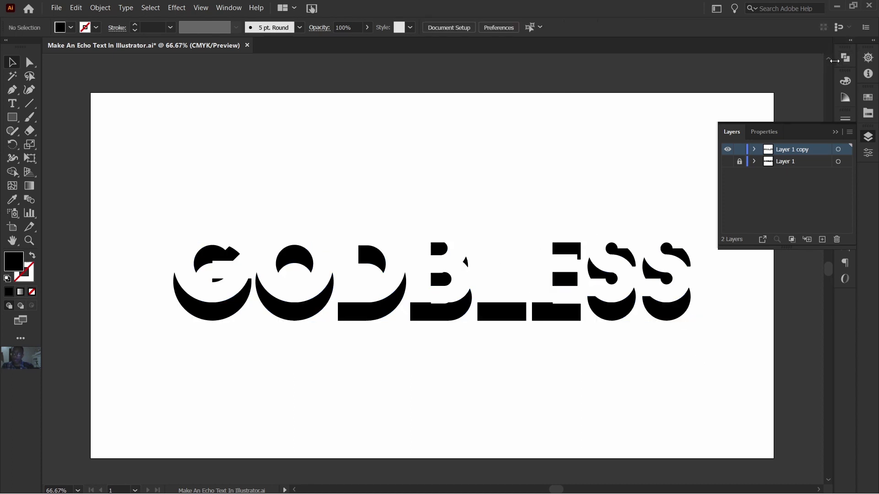
Step: In Layer 1 copy, hide the top <Group> holding the front GODBLESS letters
{"action": "left_click", "coordinate": [835, 132]}
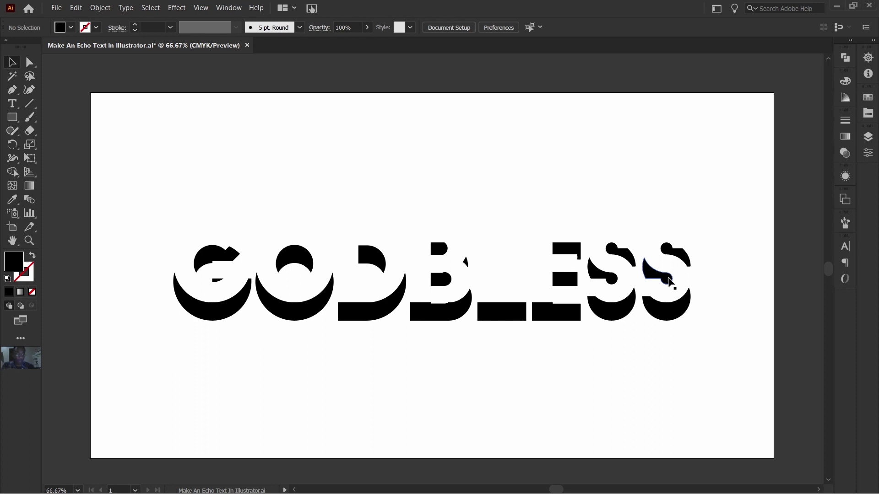
{"action": "left_click", "coordinate": [668, 282]}
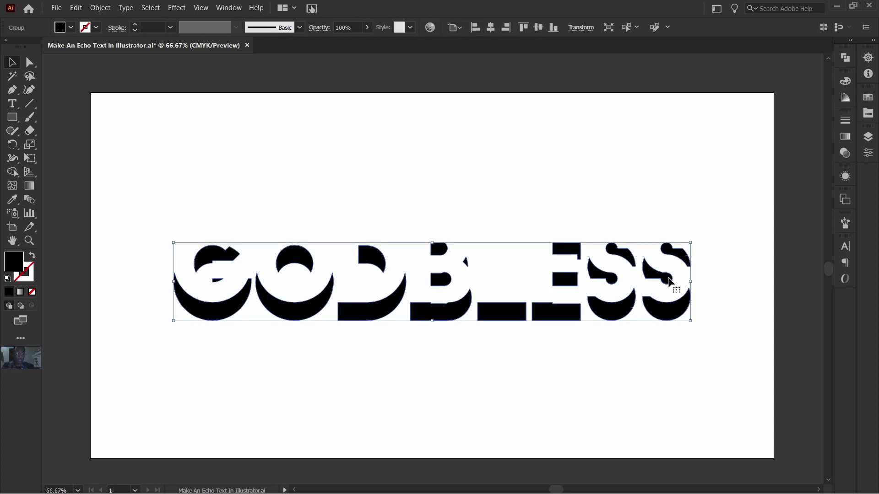
{"action": "key", "text": "ctrl+shift+b"}
{"action": "key", "text": "ctrl+z"}
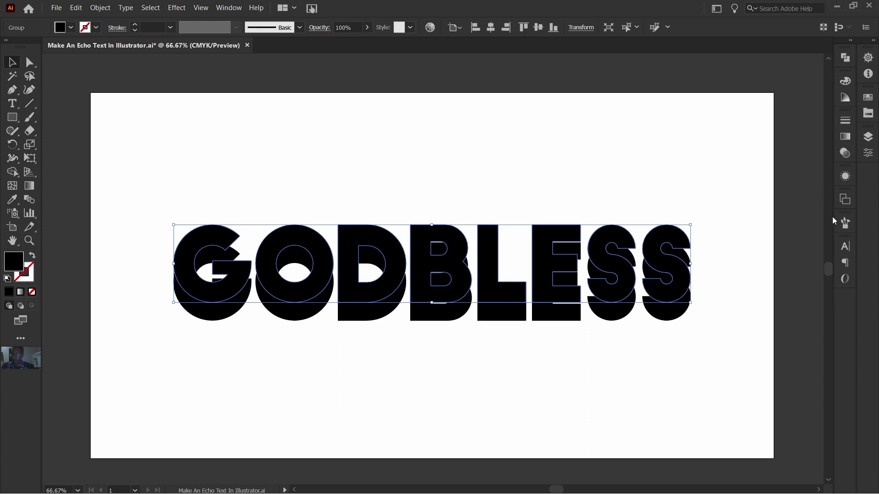
{"action": "left_click", "coordinate": [868, 137]}
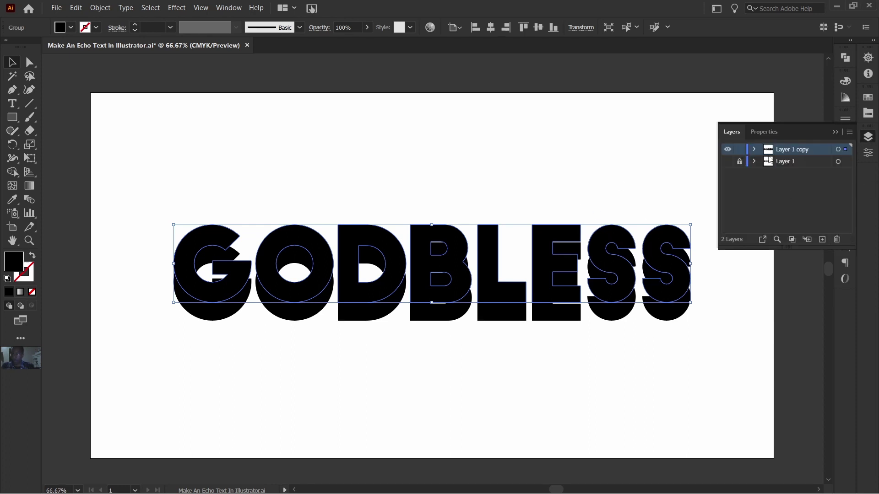
{"action": "left_click", "coordinate": [753, 149]}
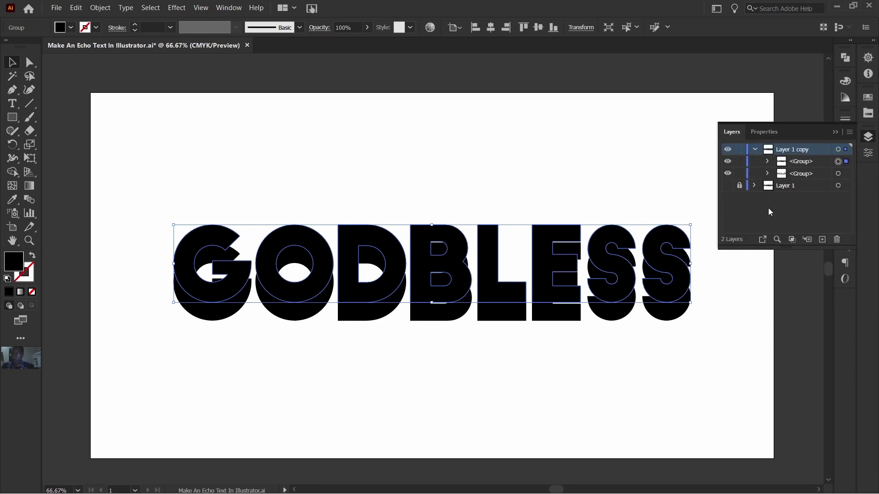
{"action": "left_click", "coordinate": [727, 161]}
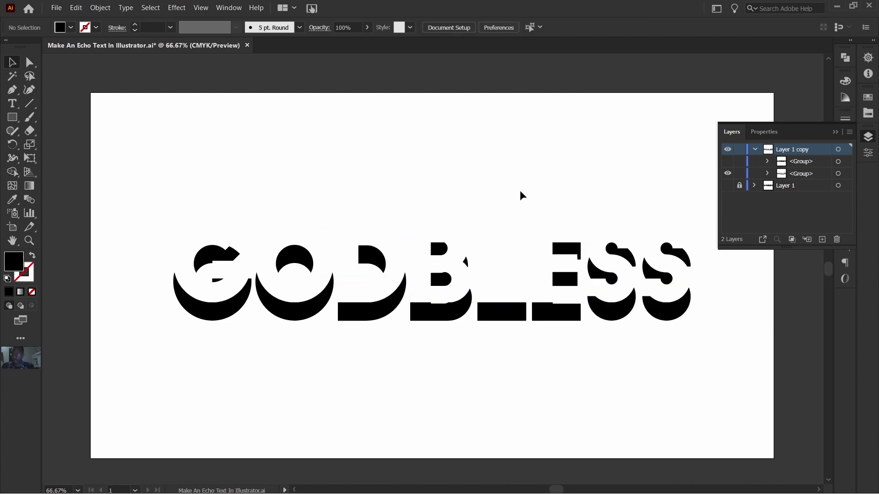
Step: Erase the top portions of the G, O, D, B and E echo shapes
{"action": "left_click", "coordinate": [295, 311]}
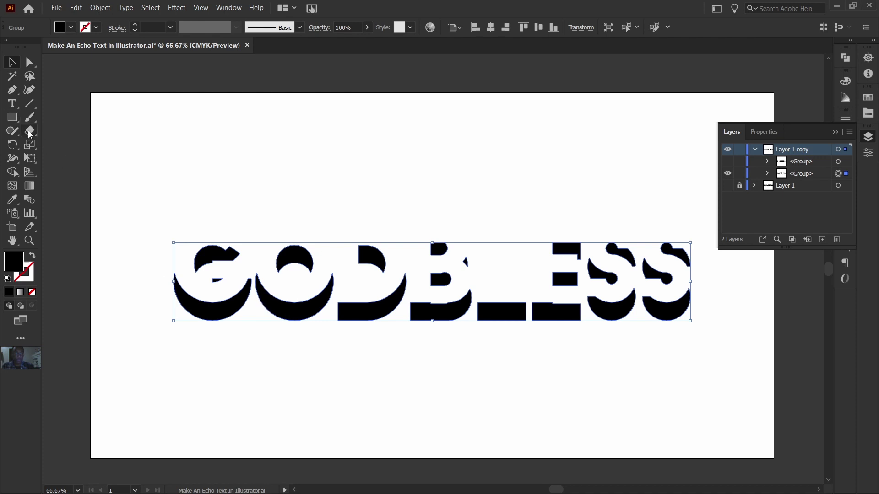
{"action": "left_click", "coordinate": [29, 132]}
{"action": "mouse_move", "coordinate": [193, 237]}
{"action": "left_mouse_down"}
{"action": "mouse_move", "coordinate": [239, 253]}
{"action": "mouse_move", "coordinate": [211, 278]}
{"action": "left_mouse_up"}
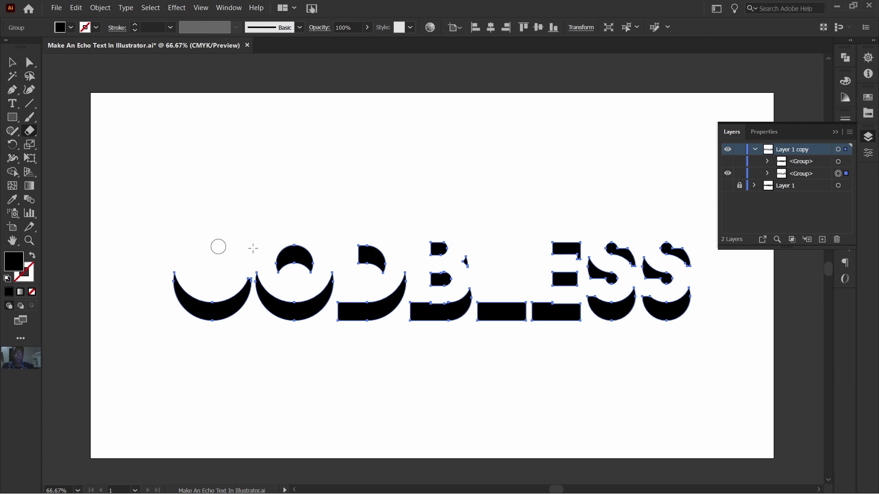
{"action": "left_click_drag", "start_coordinate": [271, 252], "coordinate": [305, 266]}
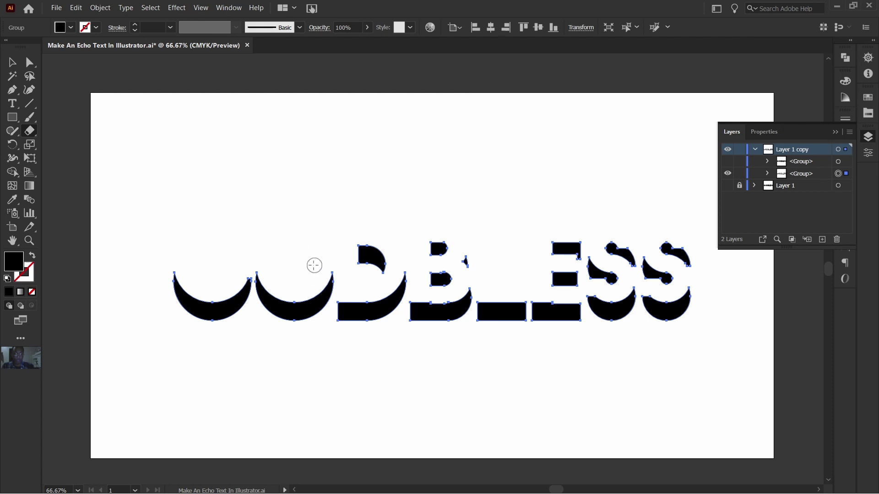
{"action": "left_click_drag", "start_coordinate": [360, 247], "coordinate": [381, 268]}
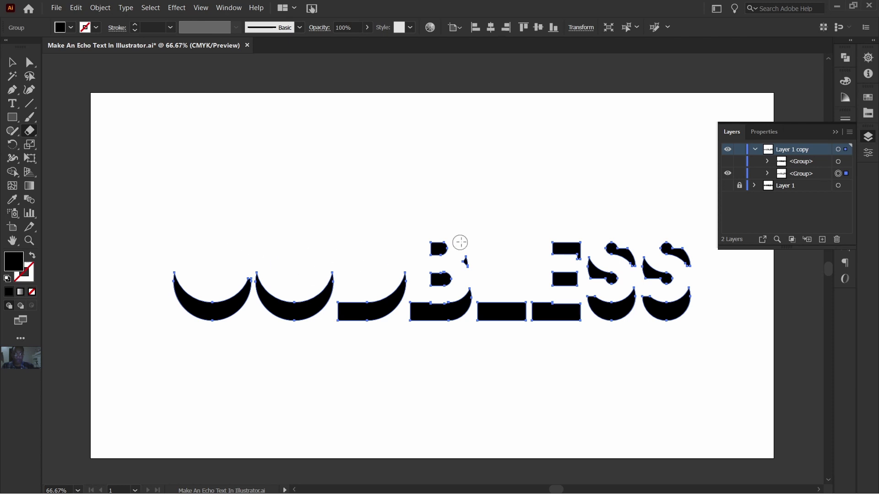
{"action": "mouse_move", "coordinate": [459, 241]}
{"action": "left_mouse_down"}
{"action": "mouse_move", "coordinate": [425, 247]}
{"action": "mouse_move", "coordinate": [444, 247]}
{"action": "mouse_move", "coordinate": [430, 281]}
{"action": "mouse_move", "coordinate": [462, 261]}
{"action": "mouse_move", "coordinate": [451, 271]}
{"action": "left_mouse_up"}
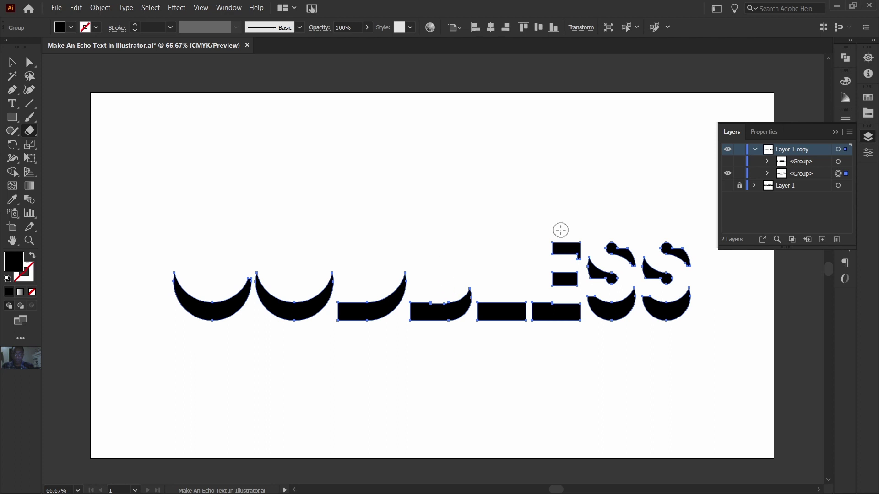
{"action": "mouse_move", "coordinate": [562, 231]}
{"action": "left_mouse_down"}
{"action": "mouse_move", "coordinate": [553, 247]}
{"action": "mouse_move", "coordinate": [569, 256]}
{"action": "mouse_move", "coordinate": [551, 280]}
{"action": "mouse_move", "coordinate": [611, 275]}
{"action": "mouse_move", "coordinate": [605, 279]}
{"action": "mouse_move", "coordinate": [605, 240]}
{"action": "mouse_move", "coordinate": [628, 255]}
{"action": "mouse_move", "coordinate": [677, 251]}
{"action": "mouse_move", "coordinate": [649, 263]}
{"action": "mouse_move", "coordinate": [666, 276]}
{"action": "mouse_move", "coordinate": [682, 254]}
{"action": "mouse_move", "coordinate": [678, 275]}
{"action": "mouse_move", "coordinate": [652, 281]}
{"action": "left_mouse_up"}
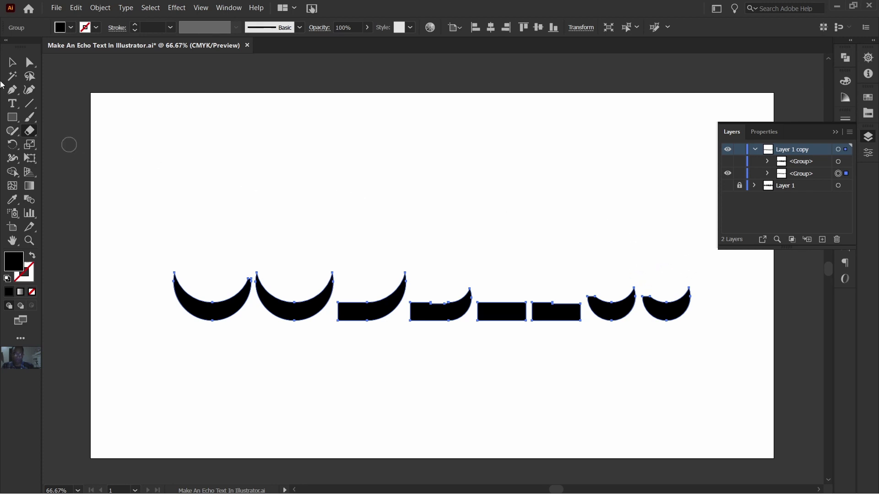
{"action": "key", "text": "v"}
Step: Unhide the front GODBLESS letters and fill them dark teal from GOD ART HUES
{"action": "left_click", "coordinate": [493, 270]}
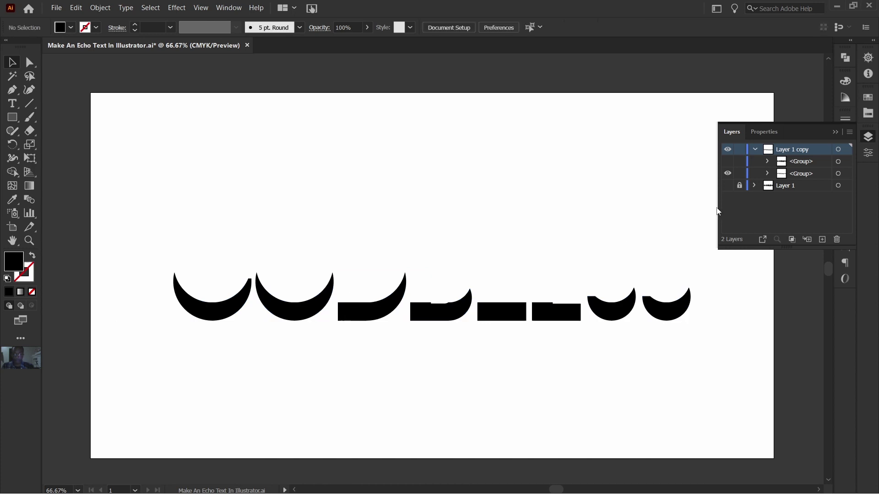
{"action": "left_click", "coordinate": [728, 161]}
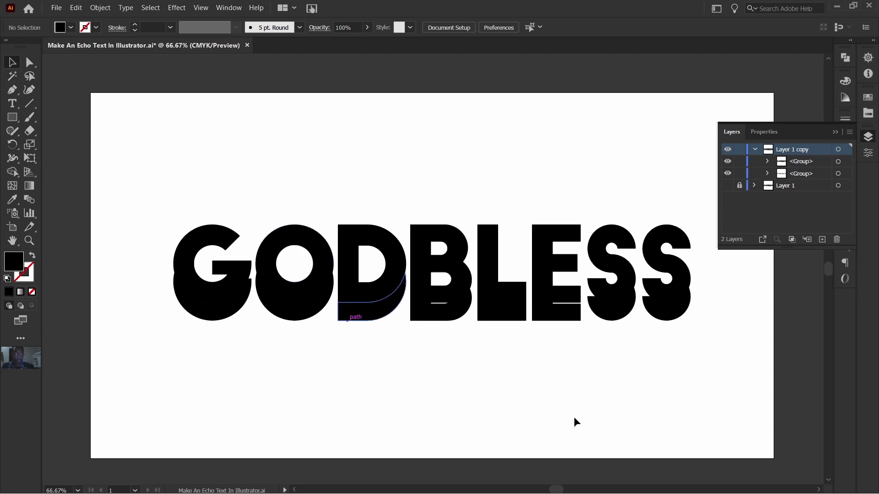
{"action": "left_click", "coordinate": [668, 314]}
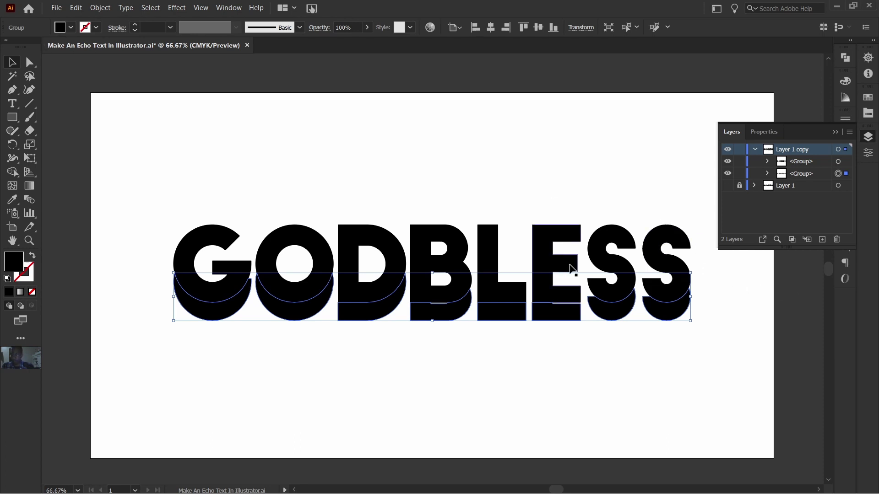
{"action": "left_click", "coordinate": [646, 163]}
{"action": "left_click", "coordinate": [620, 238]}
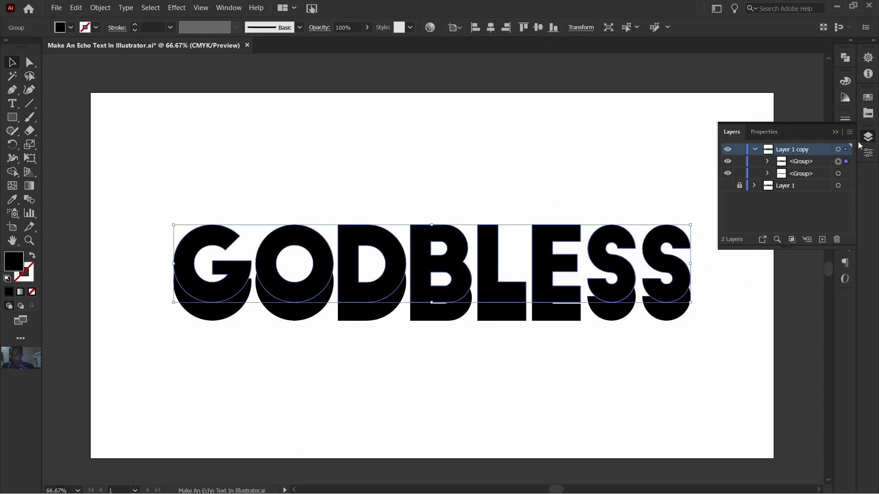
{"action": "left_click", "coordinate": [871, 112]}
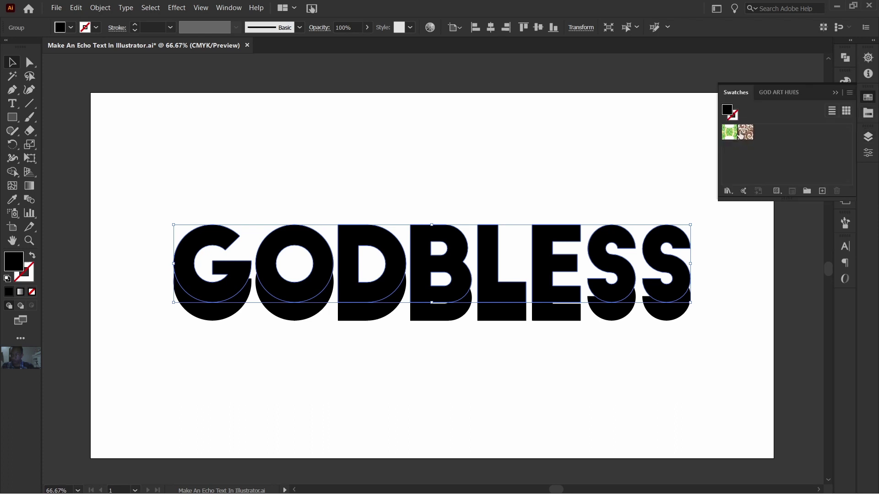
{"action": "left_click", "coordinate": [783, 95]}
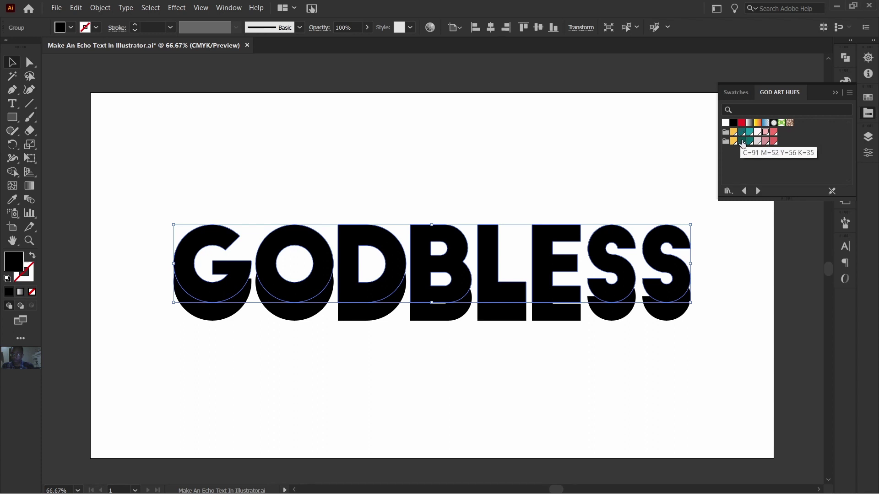
{"action": "left_click", "coordinate": [741, 135]}
Step: Fill the black shadow group coral and keep it selected
{"action": "left_click", "coordinate": [703, 365]}
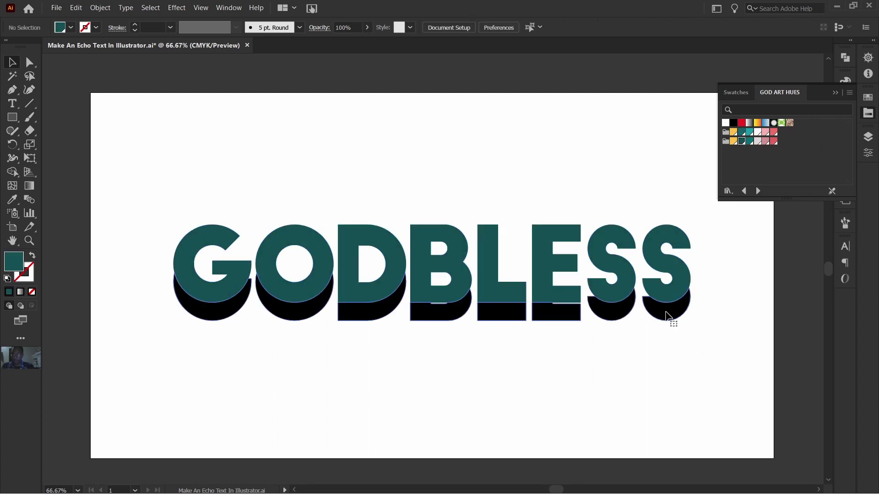
{"action": "left_click", "coordinate": [667, 314]}
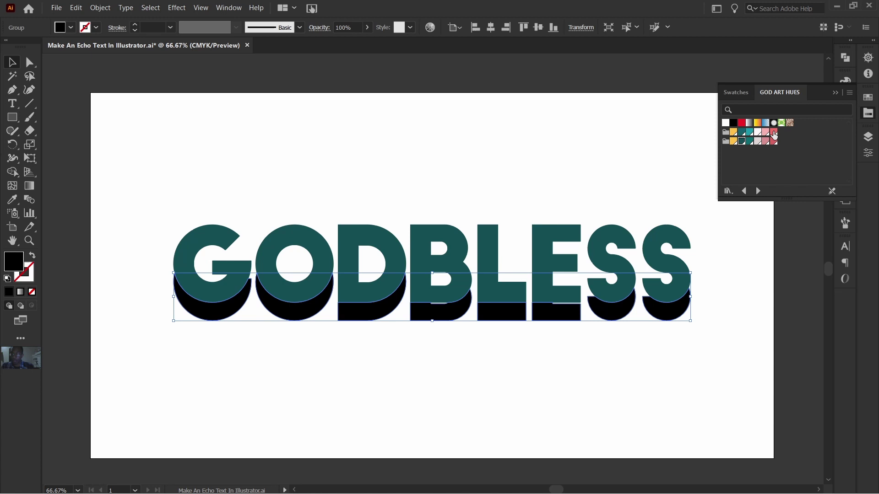
{"action": "left_click", "coordinate": [774, 133]}
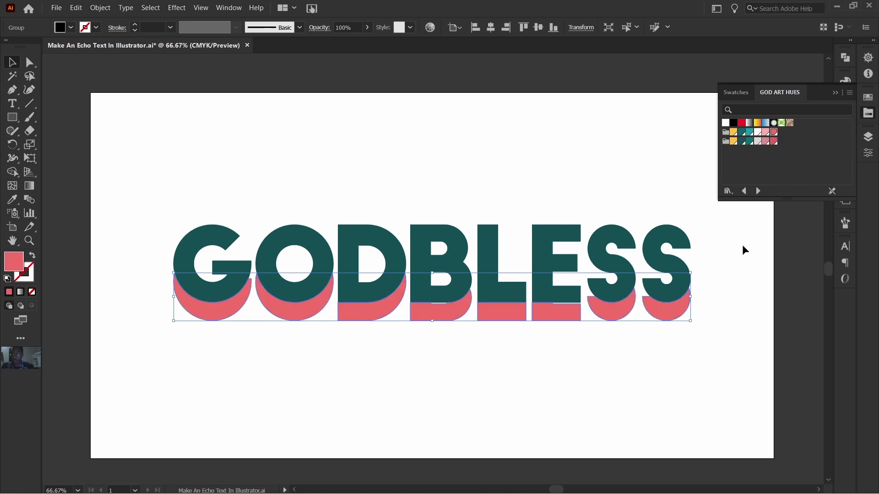
{"action": "left_click", "coordinate": [689, 365]}
{"action": "left_click", "coordinate": [430, 313]}
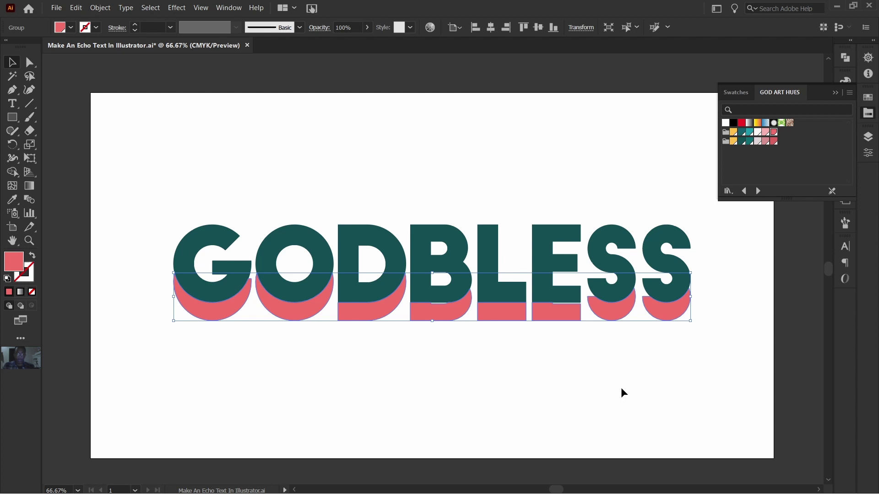
Step: Nudge the coral shadow group down two arrow steps and check the gap
{"action": "key", "text": "Down"}
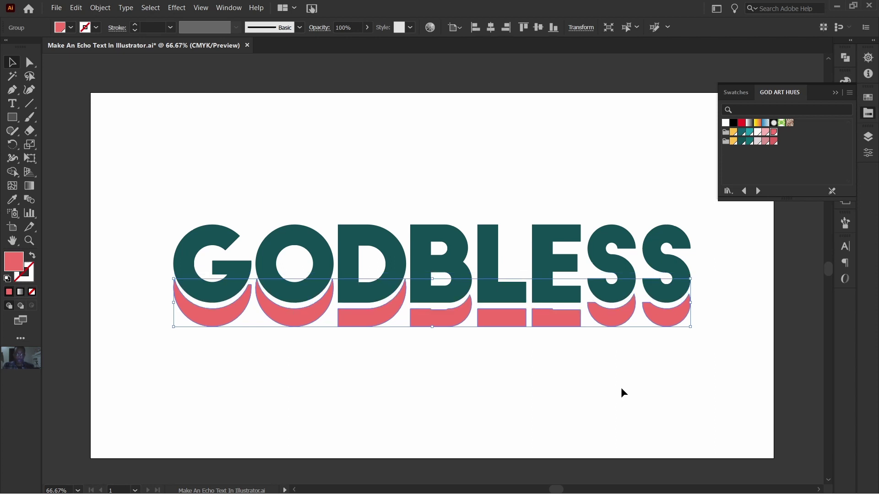
{"action": "key", "text": "Down"}
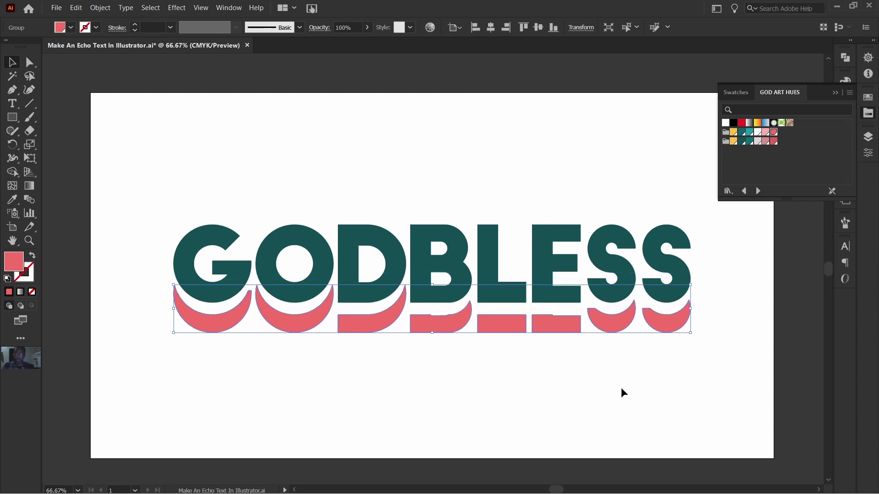
{"action": "left_click", "coordinate": [721, 323]}
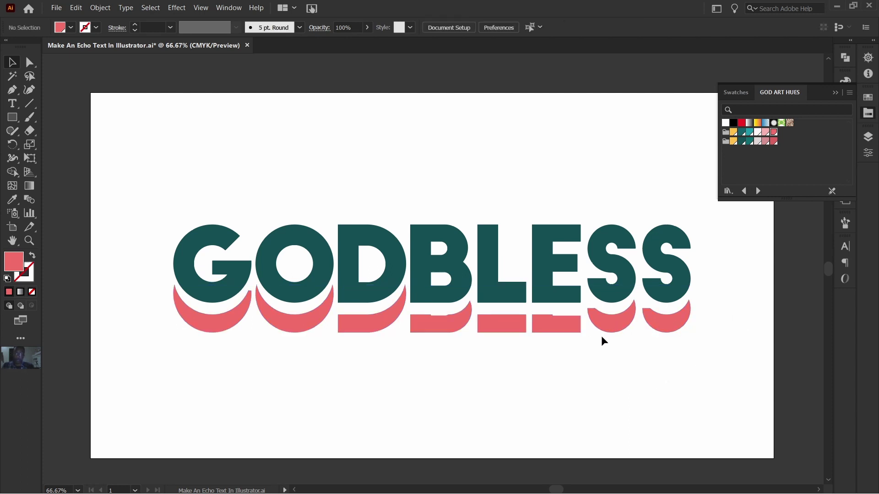
{"action": "left_click", "coordinate": [661, 328]}
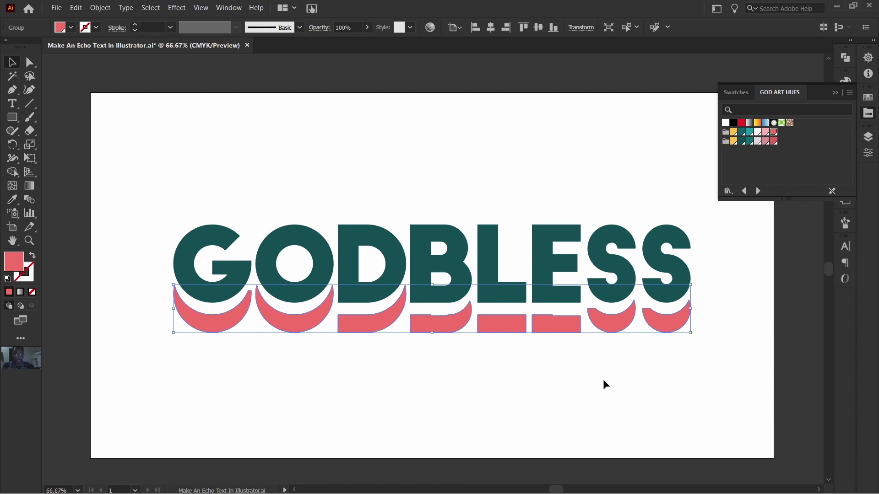
Step: Send the coral shadow to back and paste a copy behind it, shifted down
{"action": "key", "text": "ctrl"}
{"action": "key", "text": "ctrl"}
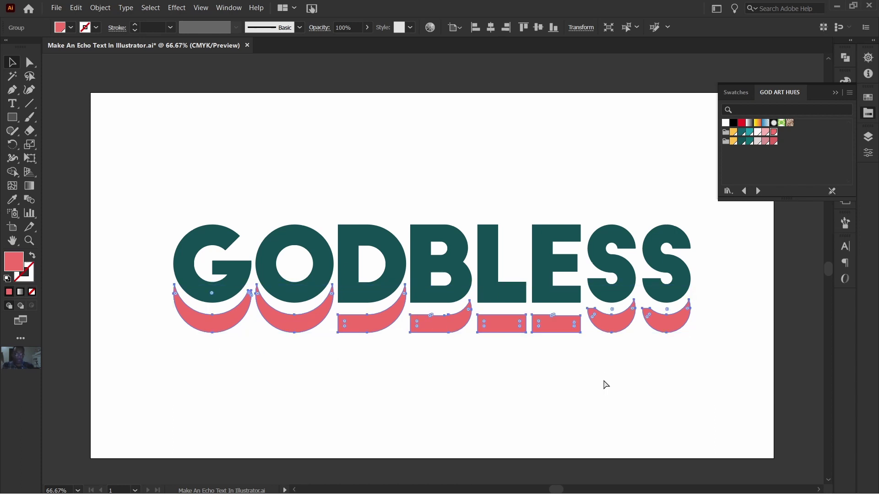
{"action": "key", "text": "ctrl+shift+bracketleft"}
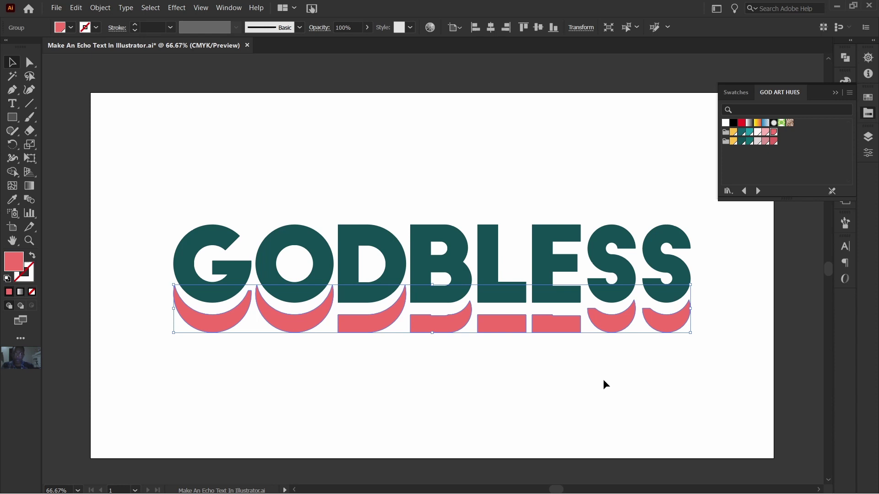
{"action": "key", "text": "ctrl+c"}
{"action": "key", "text": "ctrl+b"}
{"action": "key", "text": "shift+Down"}
{"action": "key", "text": "shift+Down"}
{"action": "key", "text": "shift+Down"}
{"action": "key", "text": "shift+Down"}
{"action": "key", "text": "shift+Down"}
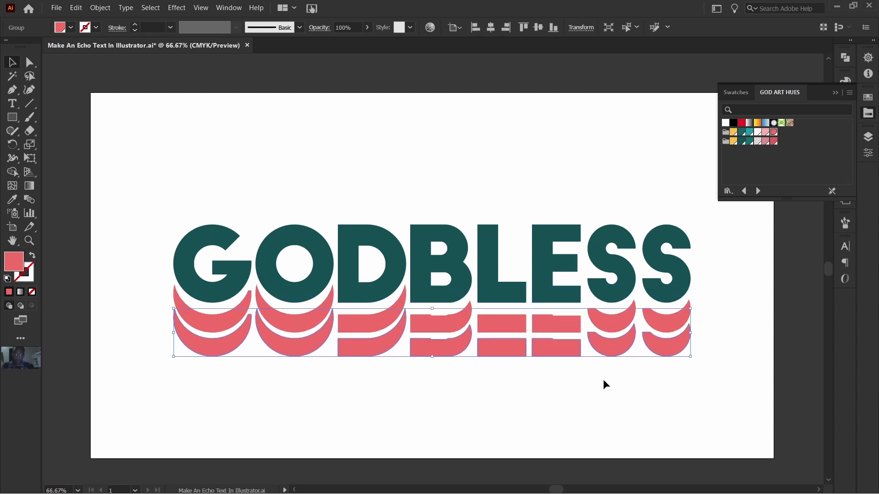
{"action": "key", "text": "shift+Down"}
{"action": "key", "text": "shift+Down"}
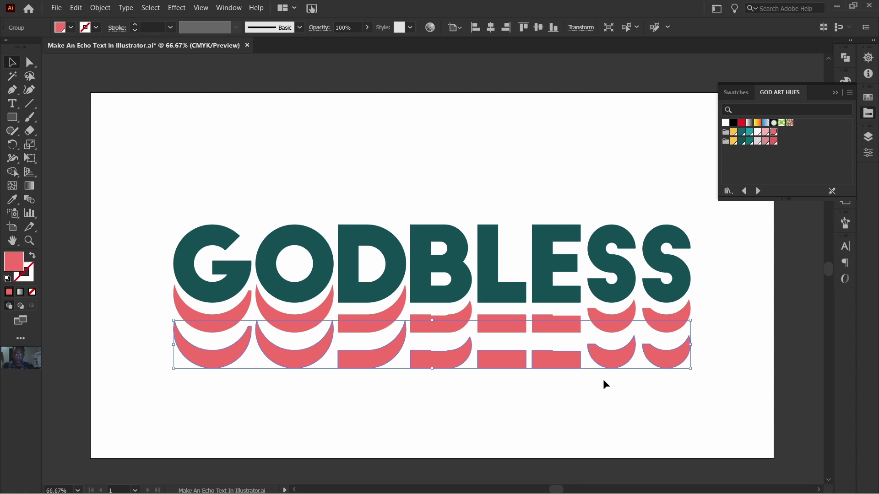
Step: Fill the new lower echo copy light pink and nudge it up slightly
{"action": "key", "text": "shift+Up"}
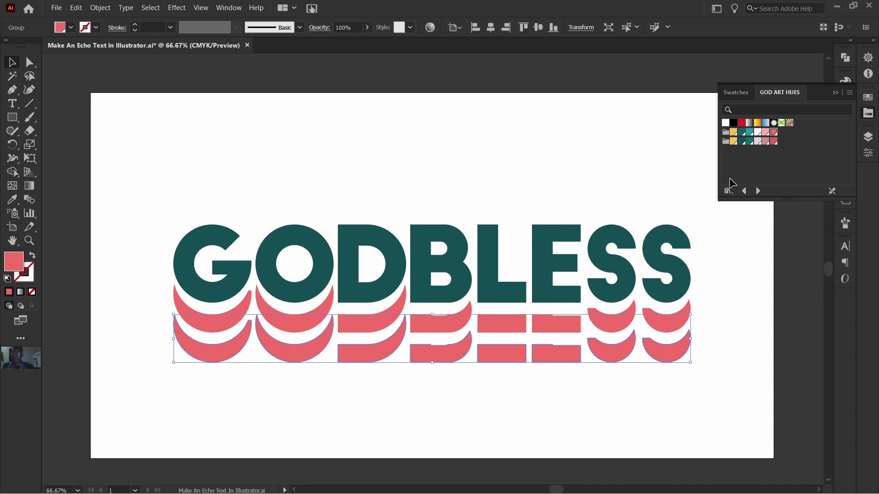
{"action": "left_click", "coordinate": [765, 132]}
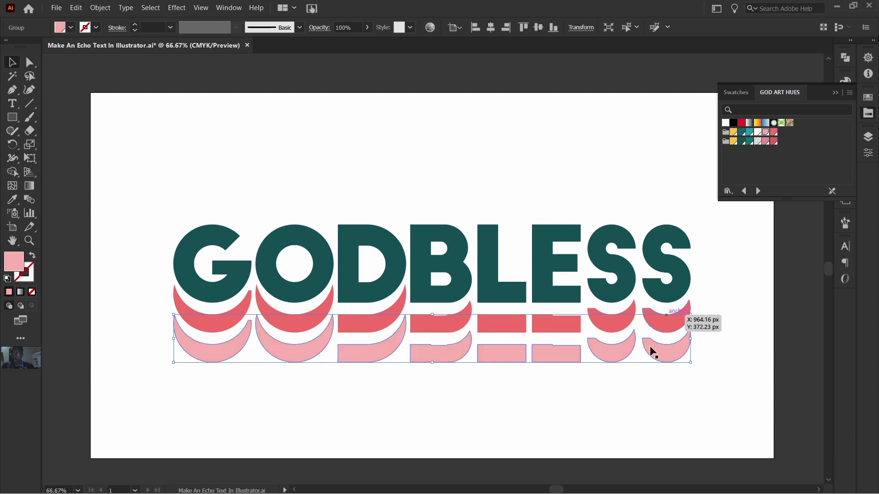
{"action": "left_click", "coordinate": [701, 387]}
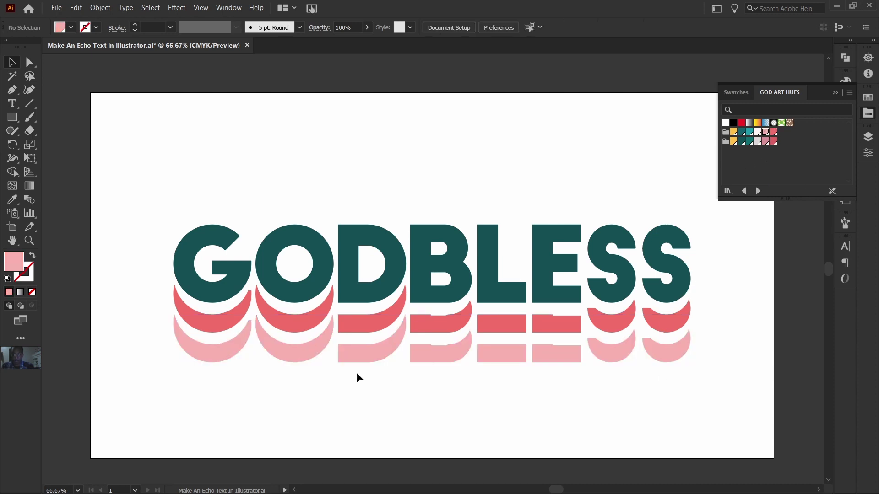
{"action": "left_click", "coordinate": [371, 353]}
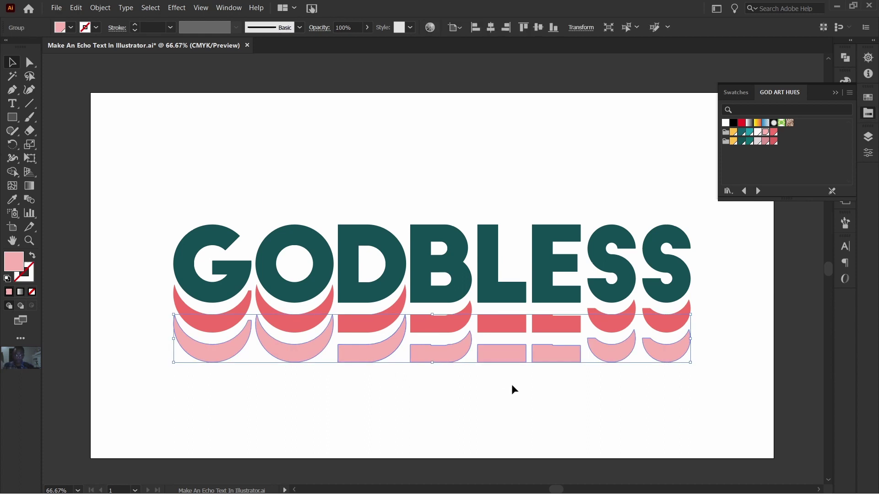
{"action": "key", "text": "shift+Up"}
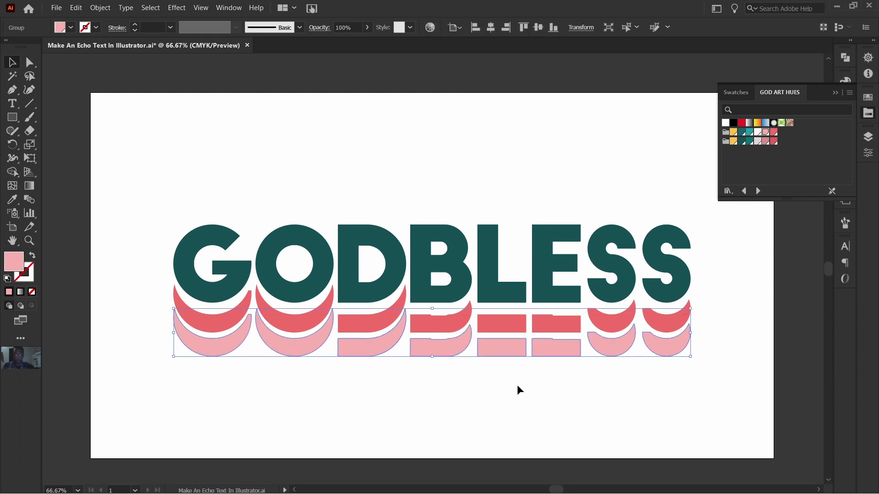
Step: Nudge the coral and light pink echo groups up one Shift-step each, then deselect
{"action": "left_click", "coordinate": [517, 385]}
{"action": "left_click", "coordinate": [542, 326]}
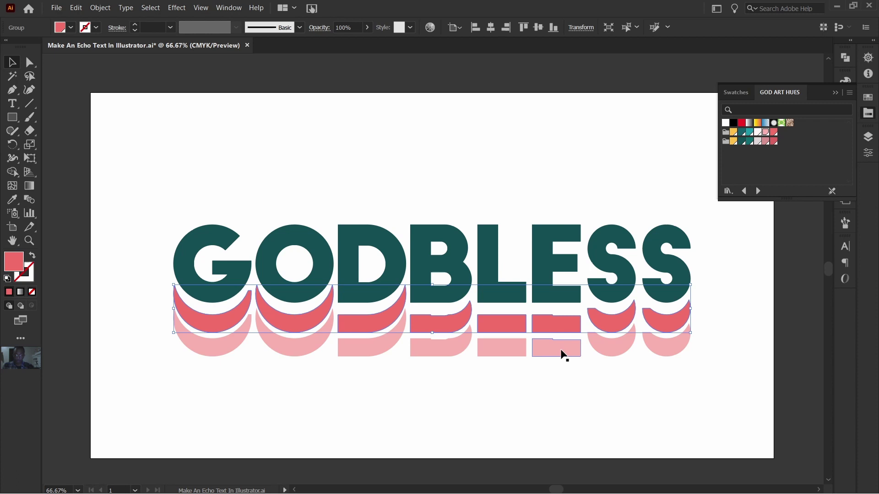
{"action": "key", "text": "shift+Up"}
{"action": "left_click", "coordinate": [510, 398]}
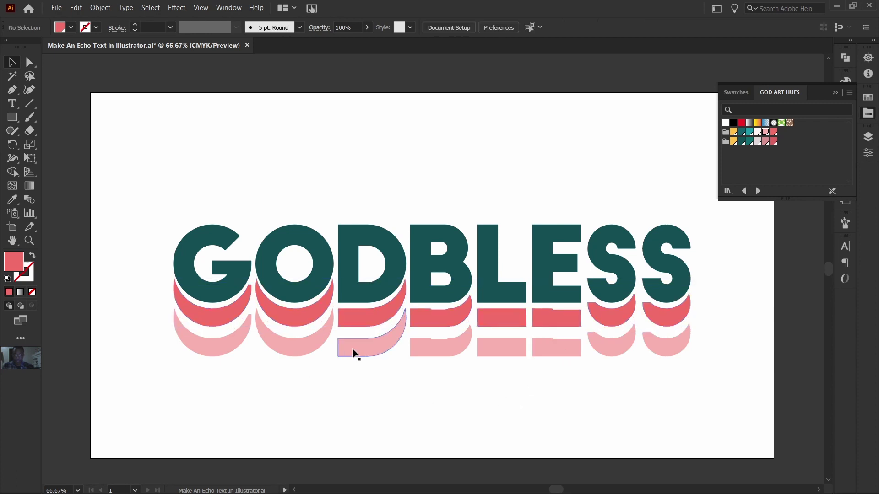
{"action": "left_click", "coordinate": [354, 345]}
{"action": "key", "text": "shift+Up"}
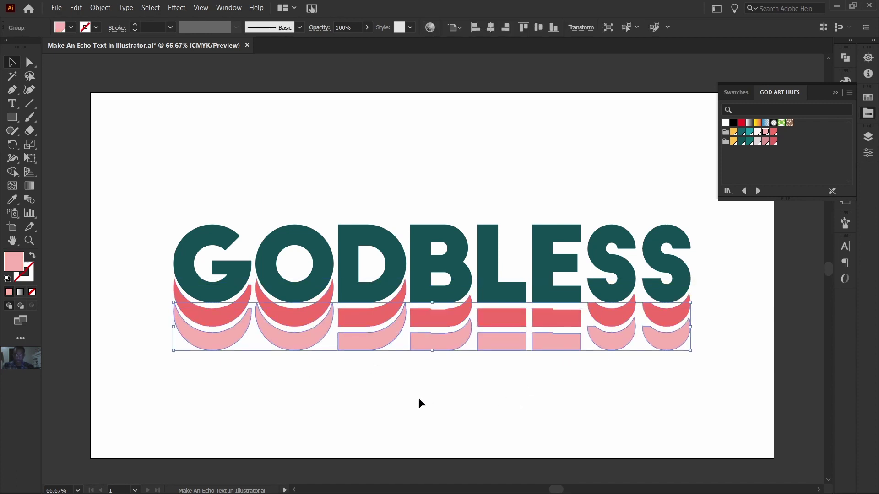
{"action": "left_click", "coordinate": [493, 408]}
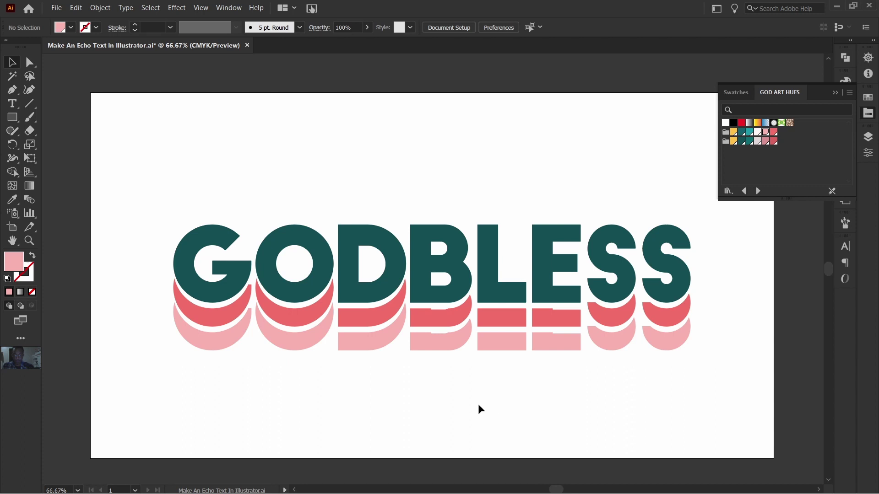
{"action": "scroll", "coordinate": [450, 387], "scroll_direction": "right", "scroll_amount": 2}
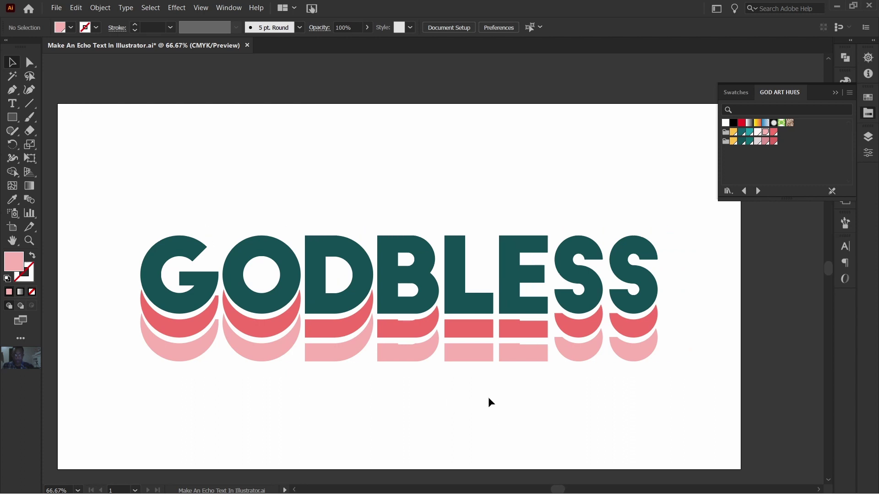
{"action": "scroll", "coordinate": [487, 398], "scroll_direction": "down", "scroll_amount": 1}
{"action": "left_click", "coordinate": [834, 92]}
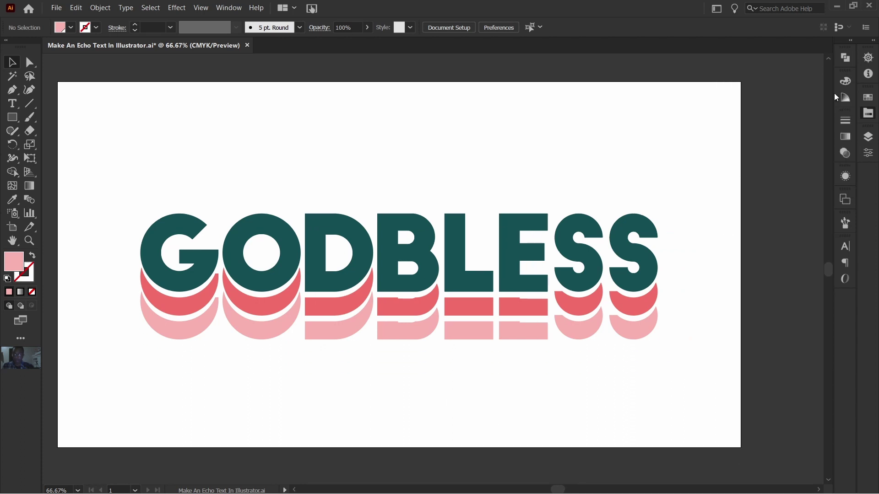
{"action": "scroll", "coordinate": [588, 315], "scroll_direction": "left", "scroll_amount": 2}
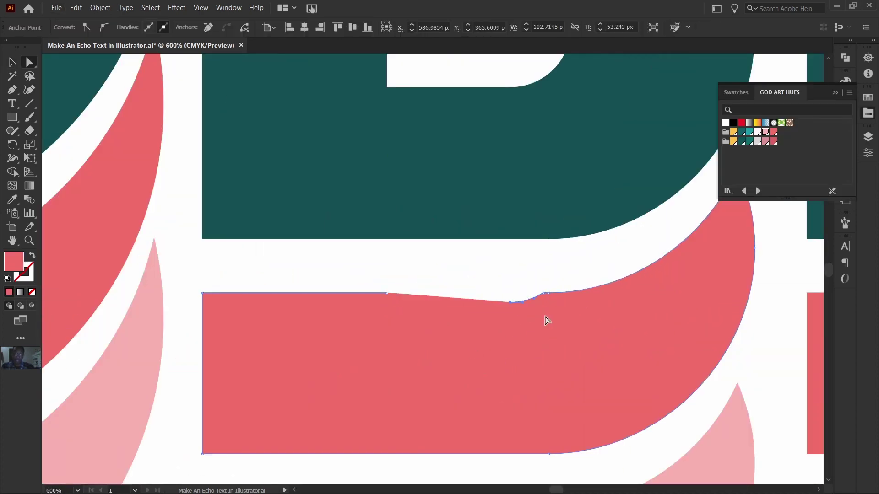
Step: Delete the notch anchors from the coral and light pink bars under B and E
{"action": "key", "text": "Delete"}
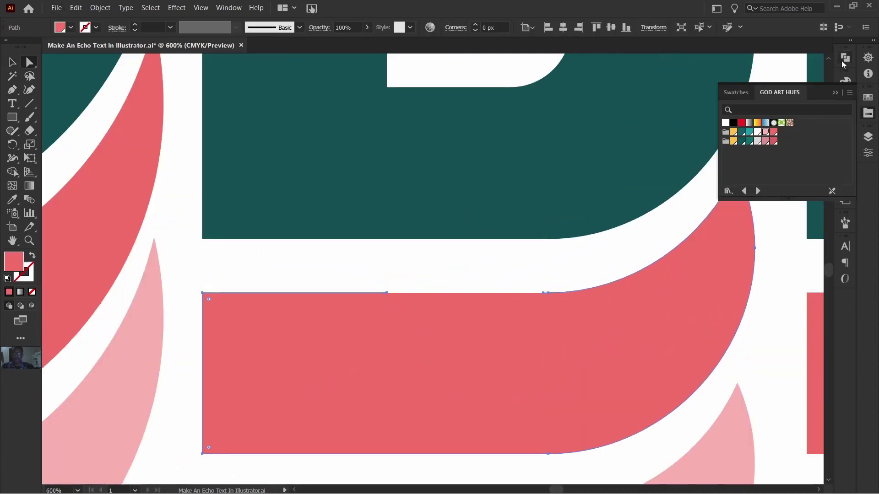
{"action": "scroll", "coordinate": [471, 314], "scroll_direction": "down", "scroll_amount": 1}
{"action": "scroll", "coordinate": [394, 297], "scroll_direction": "up", "scroll_amount": 1, "text": "alt"}
{"action": "scroll", "coordinate": [394, 296], "scroll_direction": "down", "scroll_amount": 3, "text": "alt"}
{"action": "scroll", "coordinate": [422, 373], "scroll_direction": "up", "scroll_amount": 3, "text": "alt"}
{"action": "left_click", "coordinate": [575, 299]}
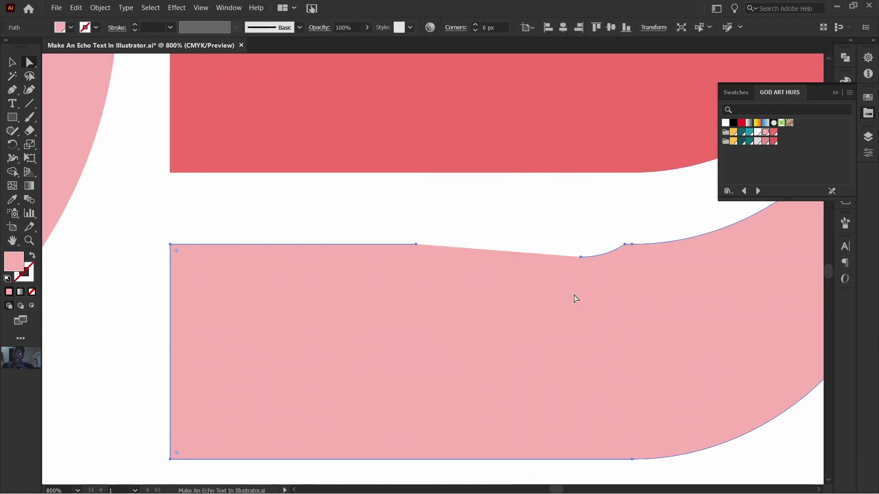
{"action": "scroll", "coordinate": [518, 323], "scroll_direction": "down", "scroll_amount": 2, "text": "alt"}
{"action": "scroll", "coordinate": [492, 333], "scroll_direction": "up", "scroll_amount": 2, "text": "alt"}
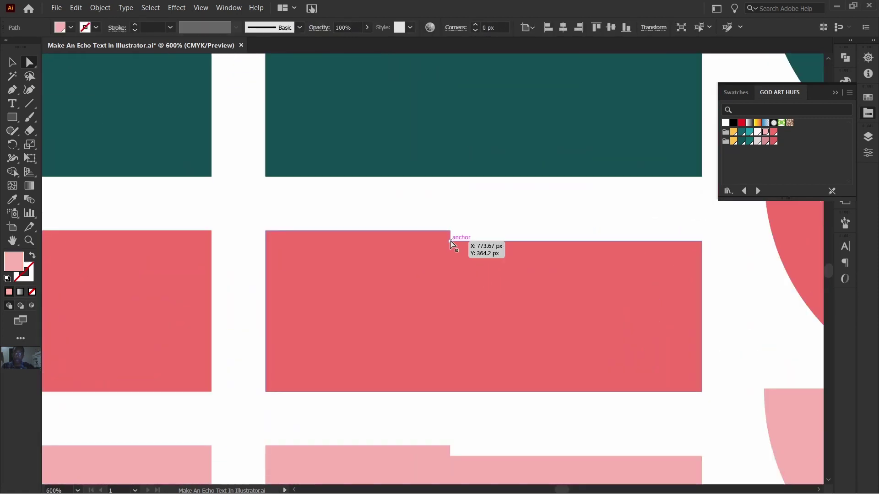
{"action": "left_click_drag", "start_coordinate": [449, 234], "coordinate": [471, 457]}
{"action": "key", "text": "Delete"}
{"action": "left_click_drag", "start_coordinate": [702, 244], "coordinate": [703, 232]}
{"action": "scroll", "coordinate": [652, 291], "scroll_direction": "down", "scroll_amount": 1}
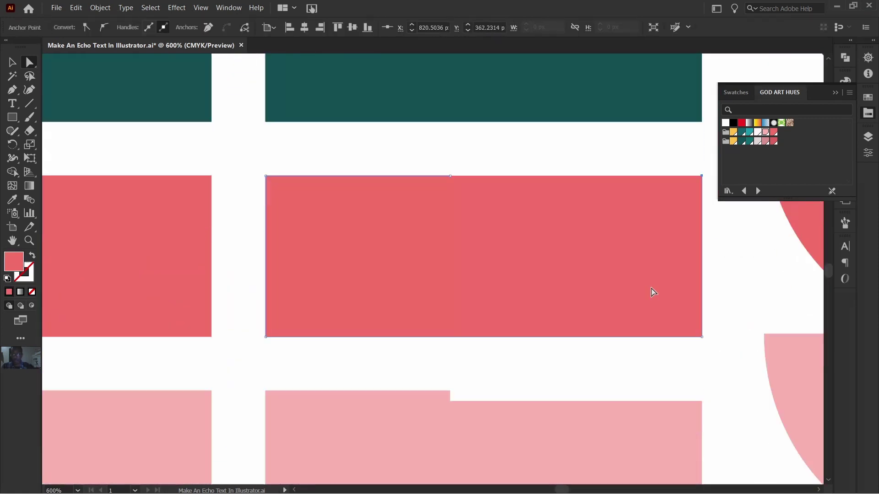
{"action": "scroll", "coordinate": [652, 290], "scroll_direction": "down", "scroll_amount": 1}
{"action": "left_click_drag", "start_coordinate": [439, 326], "coordinate": [451, 343]}
{"action": "key", "text": "Delete"}
{"action": "key", "text": "ctrl+shift+a"}
{"action": "scroll", "coordinate": [546, 391], "scroll_direction": "down", "scroll_amount": 4, "text": "alt"}
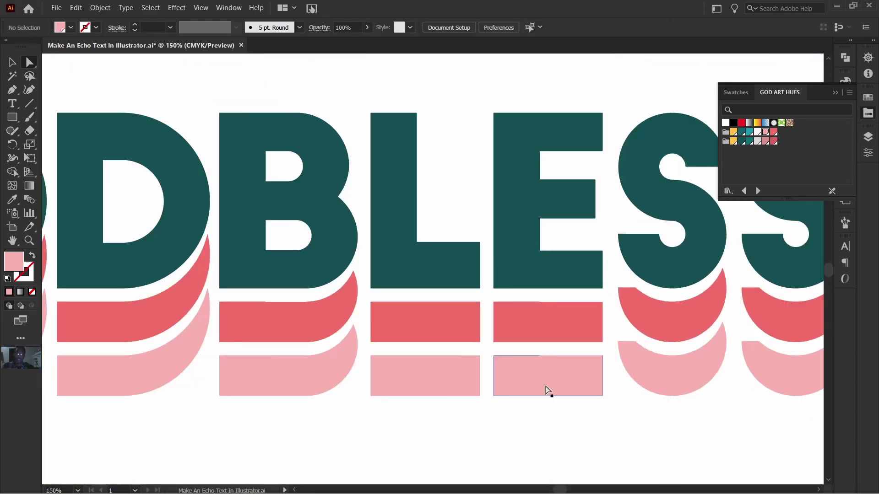